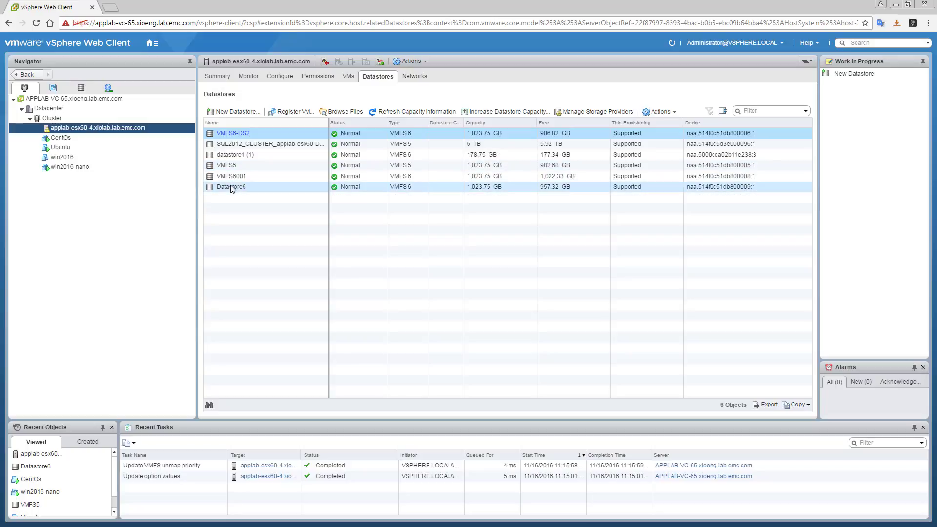
Open the settings of Datastore6 and set its space reclamation priority to None
{"action": "left_click", "coordinate": [229, 186]}
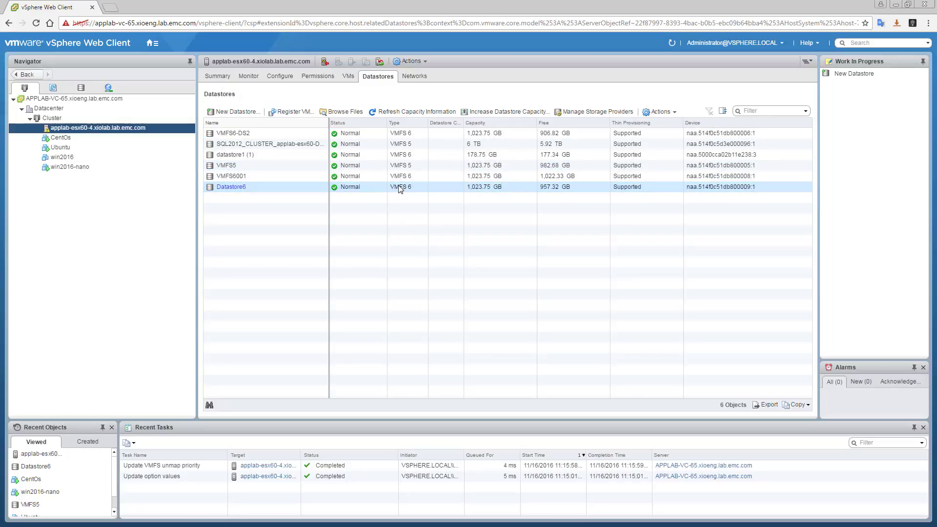
{"action": "right_click", "coordinate": [300, 189]}
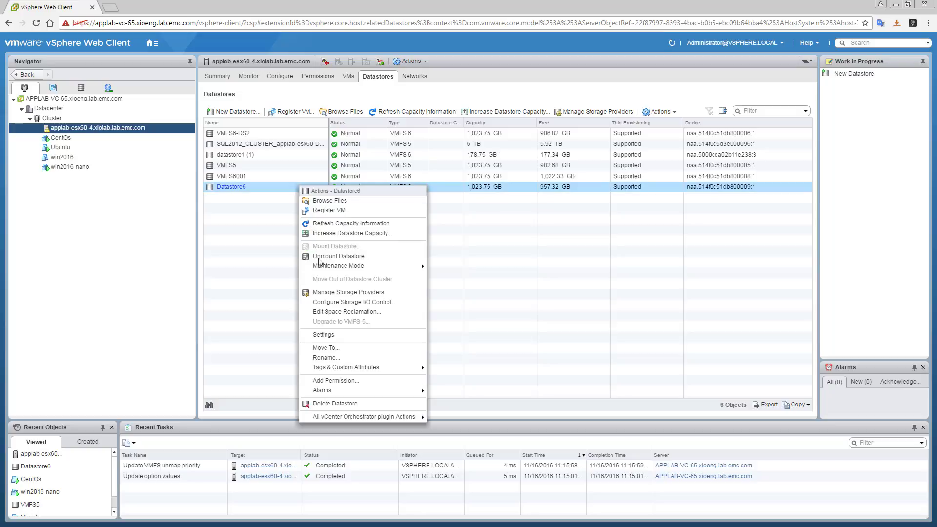
{"action": "left_click", "coordinate": [332, 336]}
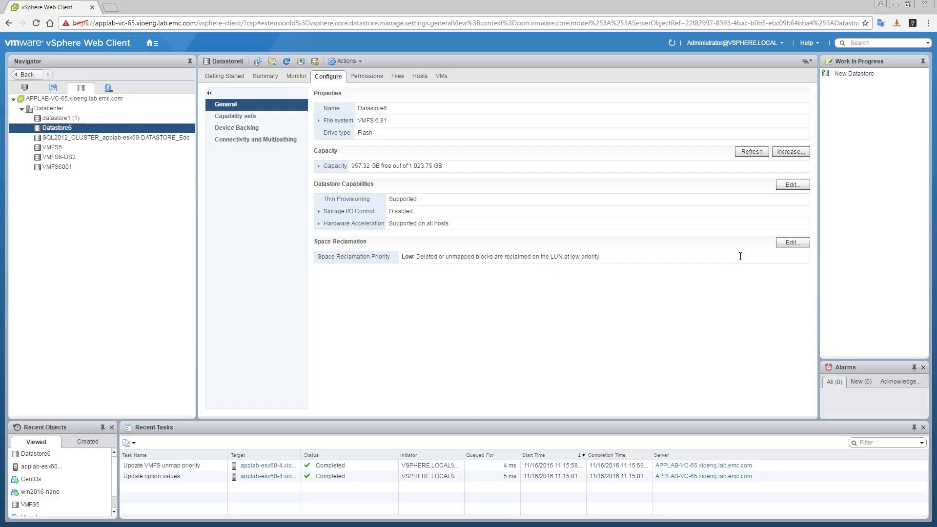
{"action": "left_click", "coordinate": [780, 245]}
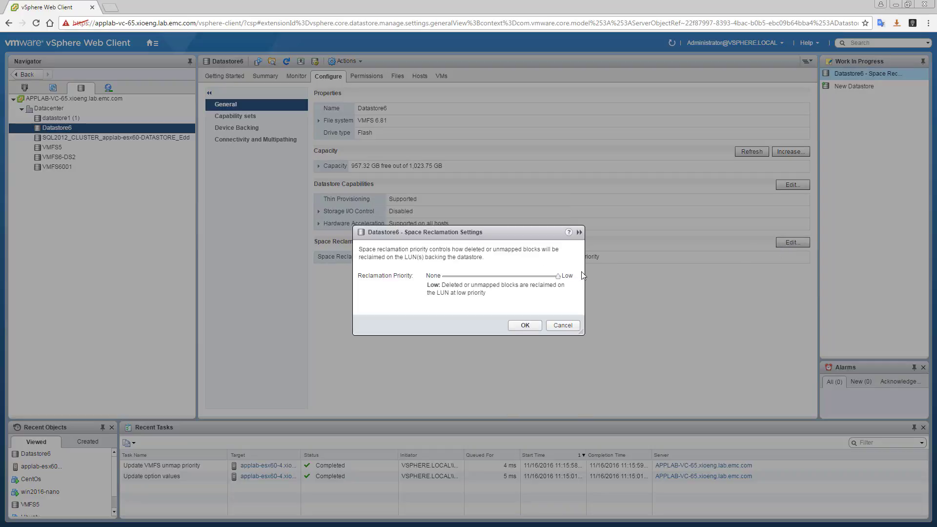
{"action": "left_click", "coordinate": [443, 276]}
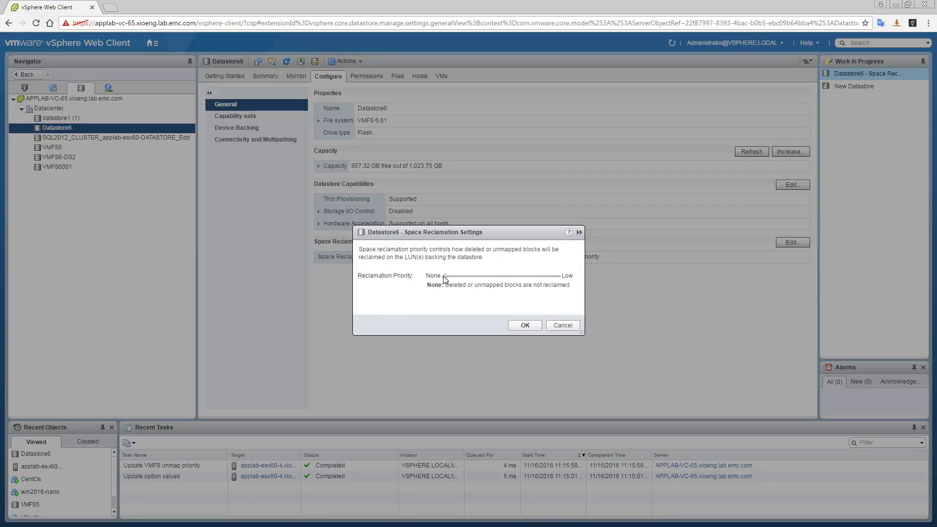
{"action": "left_click", "coordinate": [523, 325]}
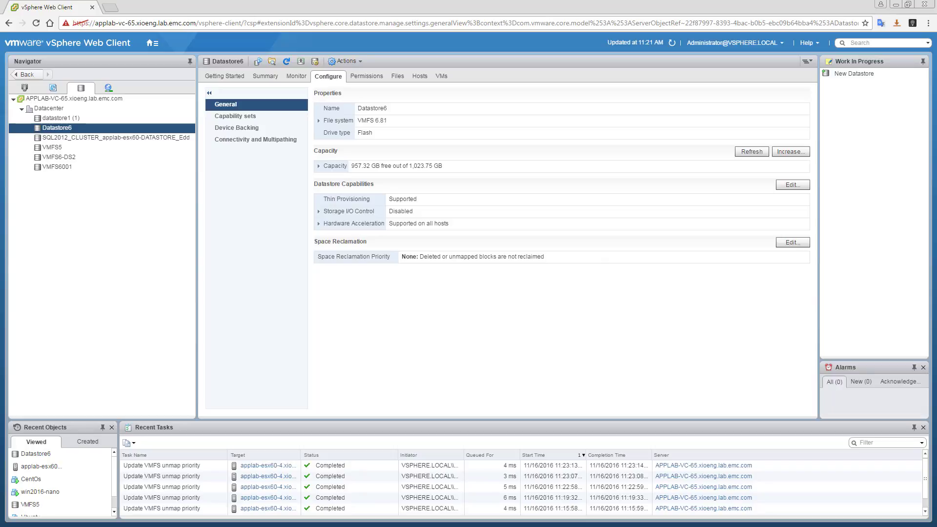
Switch to the ESXi host's terminal and set the reclaim priority to high with "esxcli storage vmfs reclaim config set -l Datastore6 --reclaim-priority=high"
{"action": "left_click_drag", "start_coordinate": [936, 70], "coordinate": [403, 26]}
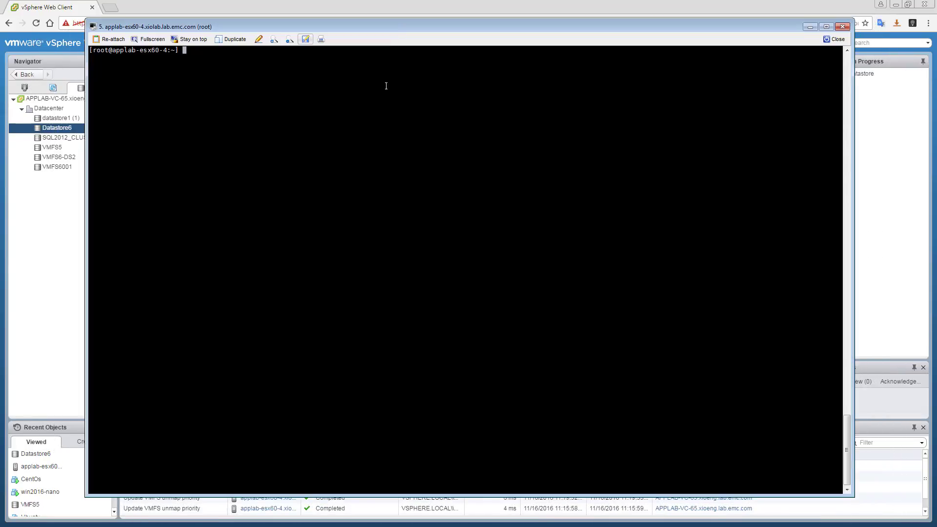
{"action": "type", "text": "esxcli storage vmfs reclaim confi"}
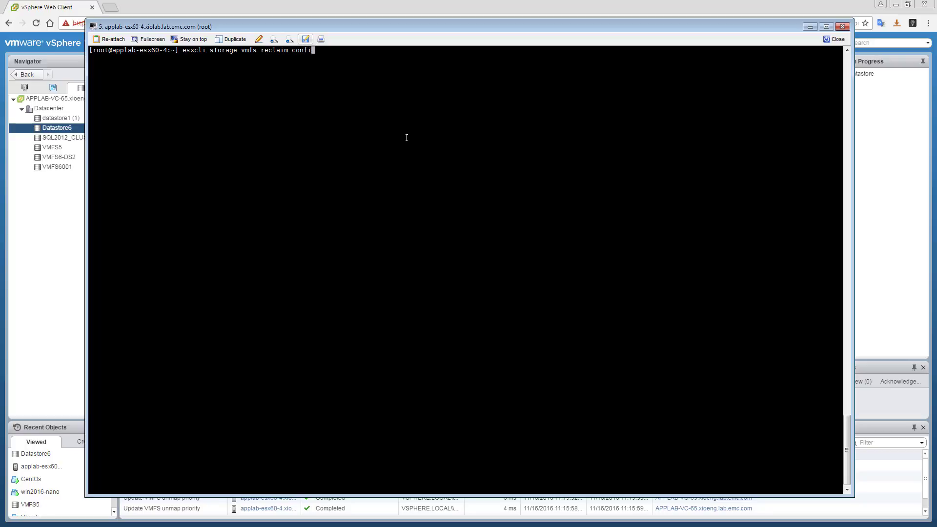
{"action": "type", "text": "g set -l Datastore6 --reclaim-priority"}
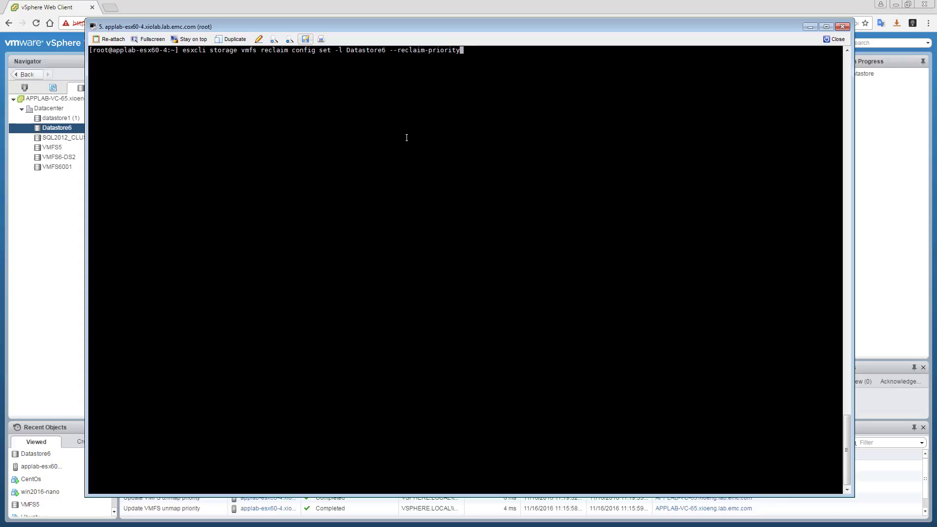
{"action": "type", "text": "=high"}
{"action": "key", "text": "Return"}
Query the datastore's reclaim configuration with "esxcli storage vmfs reclaim config get -l Datastore6"
{"action": "key", "text": "Up"}
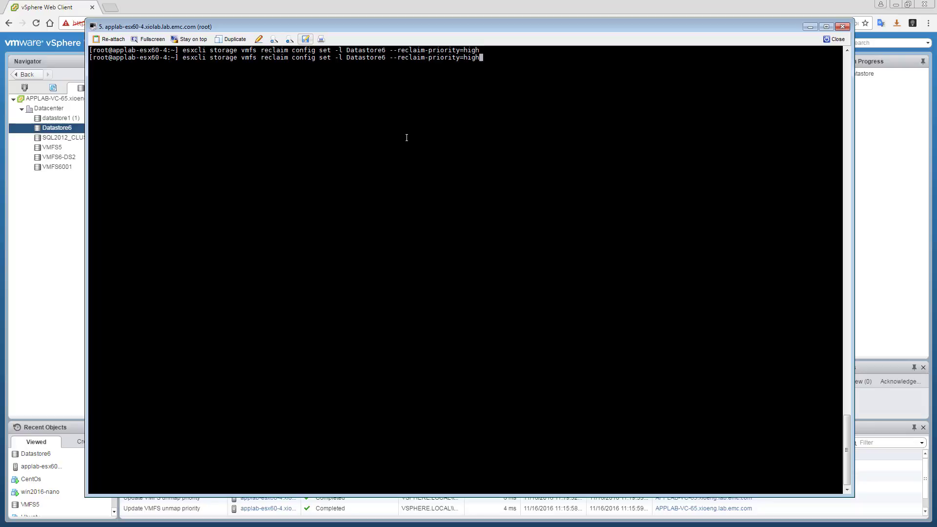
{"action": "key", "text": "BackSpace"}
{"action": "key", "text": "BackSpace"}
{"action": "key", "text": "BackSpace"}
{"action": "key", "text": "BackSpace"}
{"action": "key", "text": "BackSpace"}
{"action": "key", "text": "BackSpace"}
{"action": "key", "text": "BackSpace"}
{"action": "key", "text": "BackSpace"}
{"action": "key", "text": "BackSpace"}
{"action": "key", "text": "BackSpace"}
{"action": "key", "text": "BackSpace"}
{"action": "key", "text": "BackSpace"}
{"action": "key", "text": "BackSpace"}
{"action": "key", "text": "BackSpace"}
{"action": "key", "text": "BackSpace"}
{"action": "key", "text": "BackSpace"}
{"action": "key", "text": "BackSpace"}
{"action": "key", "text": "BackSpace"}
{"action": "key", "text": "BackSpace"}
{"action": "key", "text": "BackSpace"}
{"action": "key", "text": "BackSpace"}
{"action": "key", "text": "BackSpace"}
{"action": "key", "text": "BackSpace"}
{"action": "key", "text": "Left"}
{"action": "key", "text": "Left"}
{"action": "key", "text": "Left"}
{"action": "key", "text": "Left"}
{"action": "key", "text": "Left"}
{"action": "key", "text": "Left"}
{"action": "key", "text": "Left"}
{"action": "key", "text": "Left"}
{"action": "key", "text": "Left"}
{"action": "key", "text": "Left"}
{"action": "key", "text": "Left"}
{"action": "key", "text": "Left"}
{"action": "key", "text": "Left"}
{"action": "key", "text": "Left"}
{"action": "key", "text": "Left"}
{"action": "key", "text": "BackSpace"}
{"action": "key", "text": "BackSpace"}
{"action": "key", "text": "BackSpace"}
{"action": "type", "text": "get"}
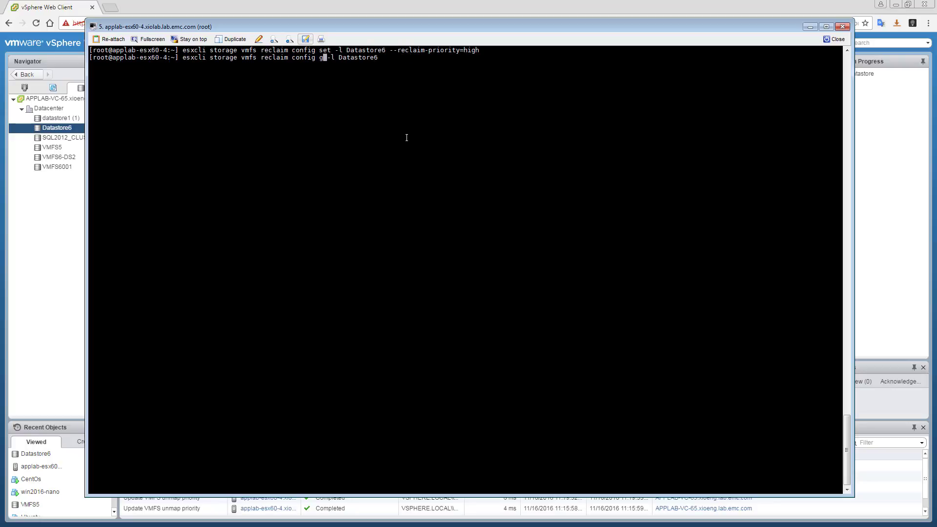
{"action": "key", "text": "Return"}
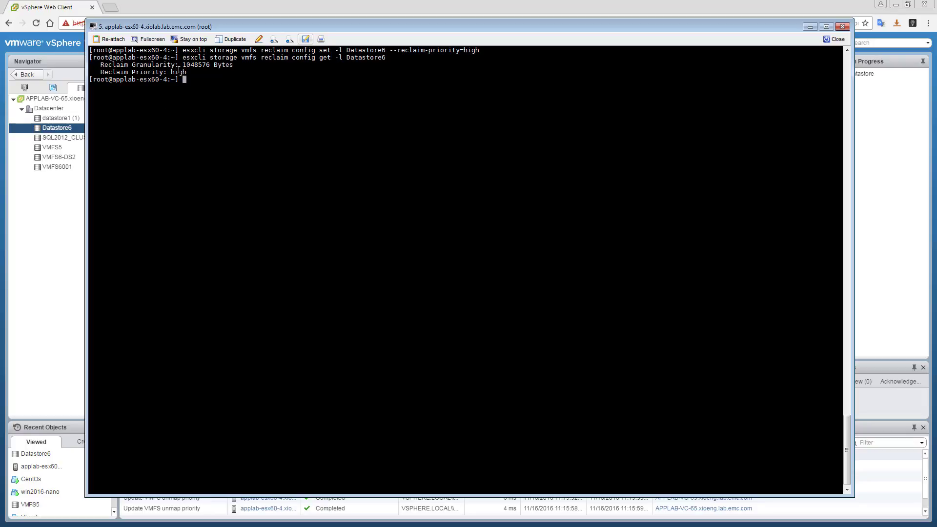
Refresh Datastore6's settings in vSphere Web Client to check its reclamation priority, and examine the current bandwidth on the XtremIO dashboard
{"action": "left_click", "coordinate": [810, 27]}
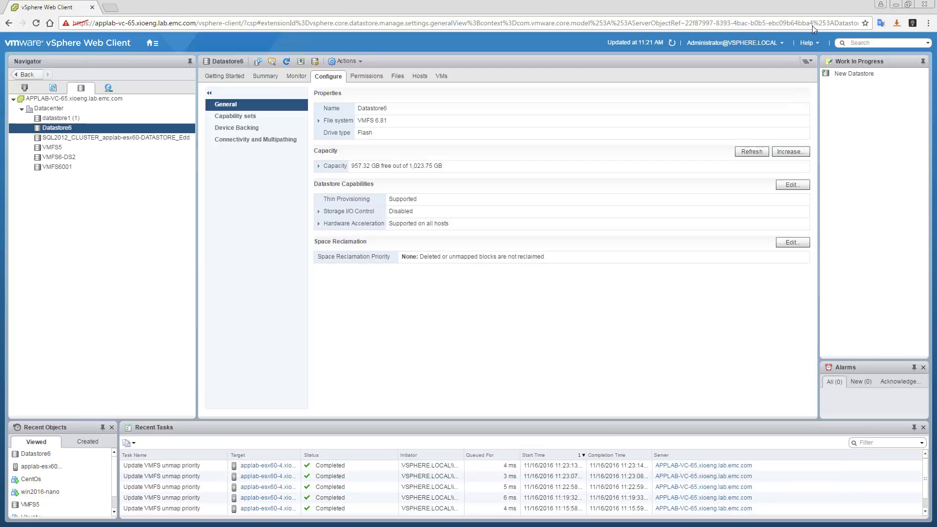
{"action": "left_click", "coordinate": [672, 43]}
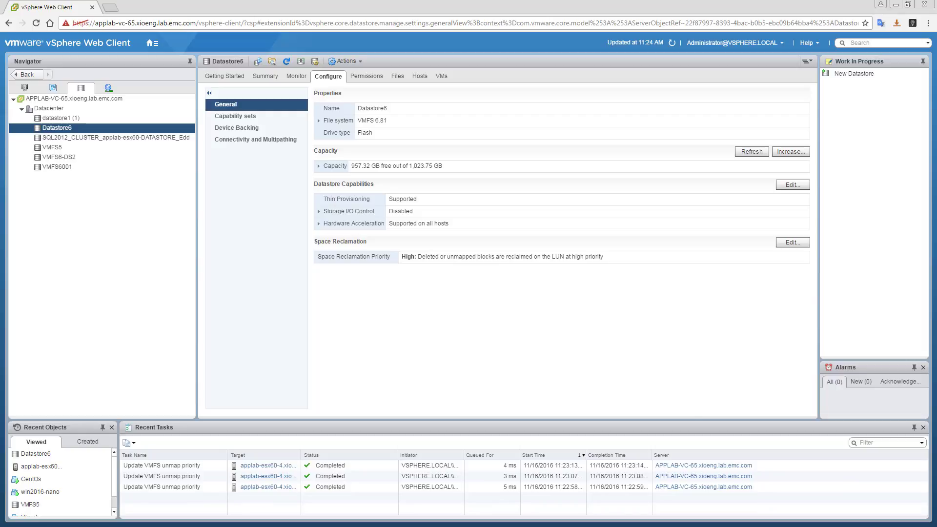
{"action": "left_click_drag", "start_coordinate": [936, 117], "coordinate": [428, 22]}
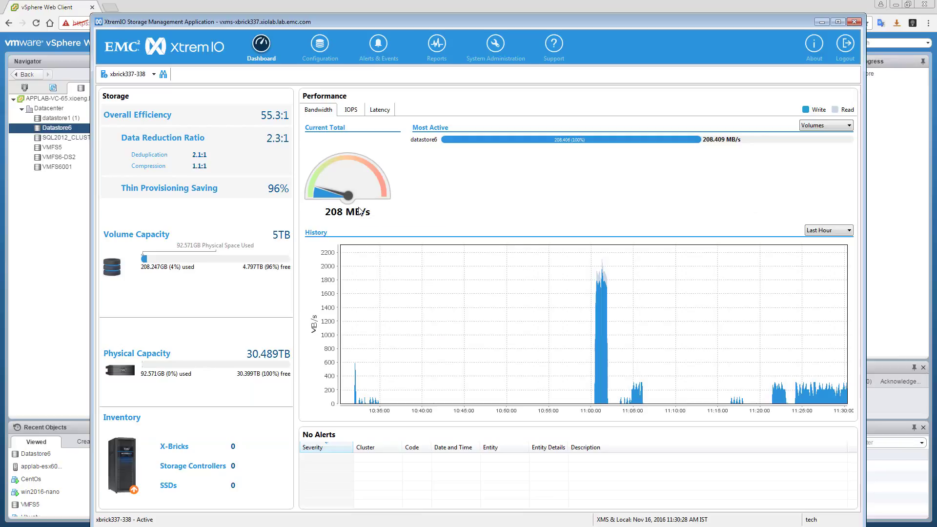
{"action": "mouse_move", "coordinate": [359, 210]}
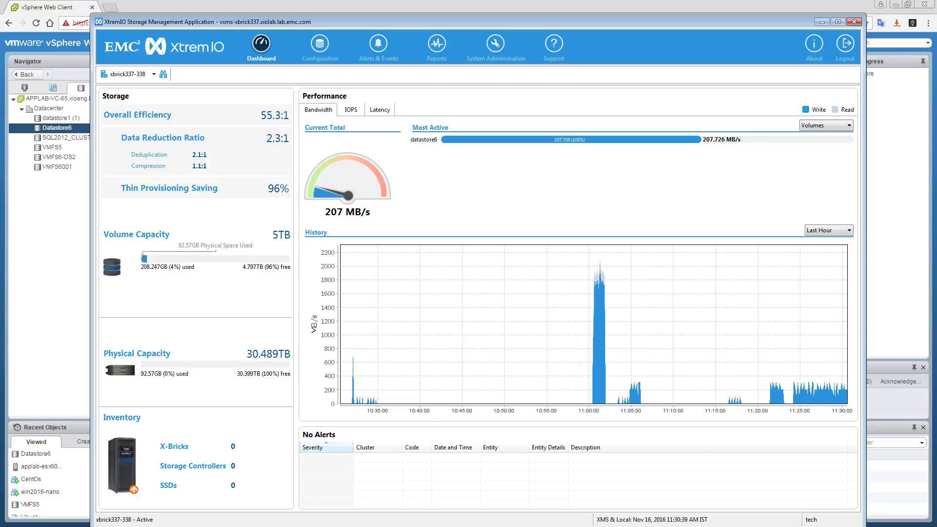
In the ESXi terminal, run "esxcli storage vmfs unmap -l Datastore6 --reclaim-unit=20000" and watch the bandwidth on the XtremIO dashboard
{"action": "key", "text": "alt+Tab"}
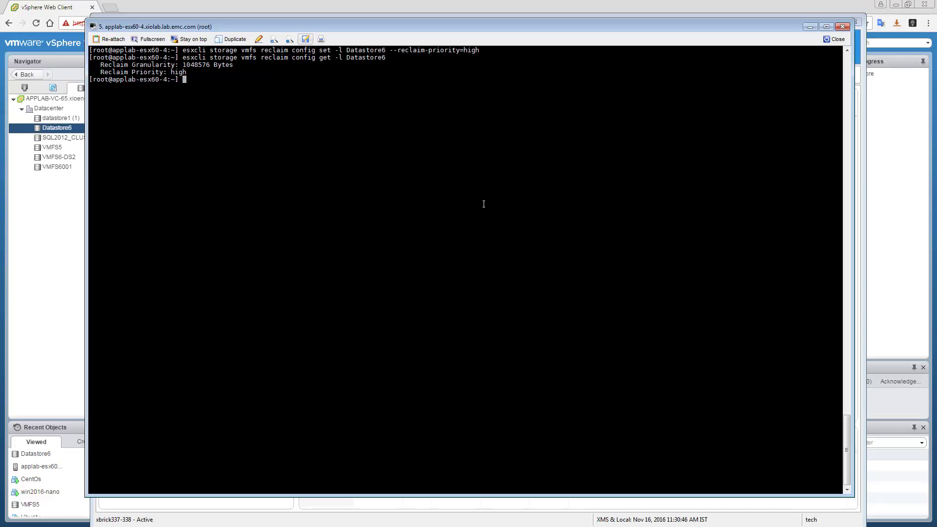
{"action": "type", "text": "esxcli storage vmfs unmap -l Datastore"}
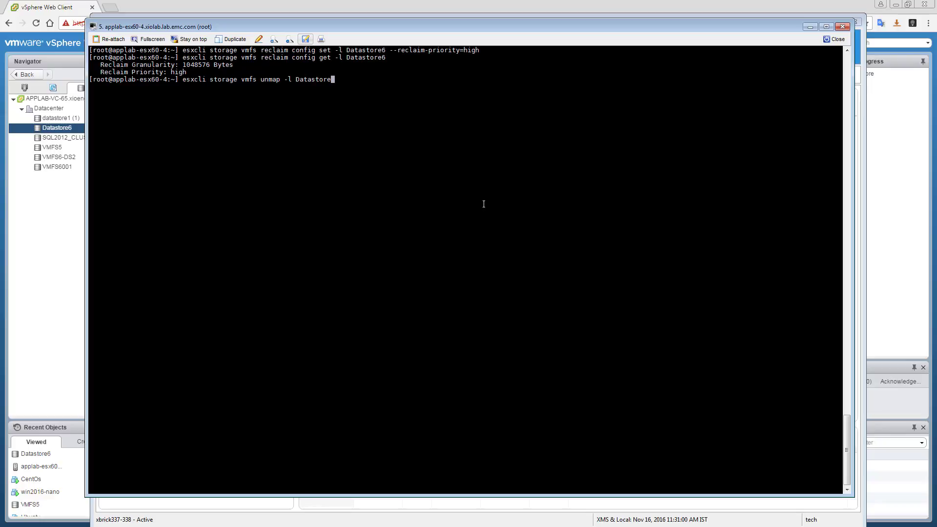
{"action": "type", "text": "6 --reclaim-unit=20000"}
{"action": "key", "text": "Return"}
{"action": "left_click_drag", "start_coordinate": [437, 27], "coordinate": [423, 300]}
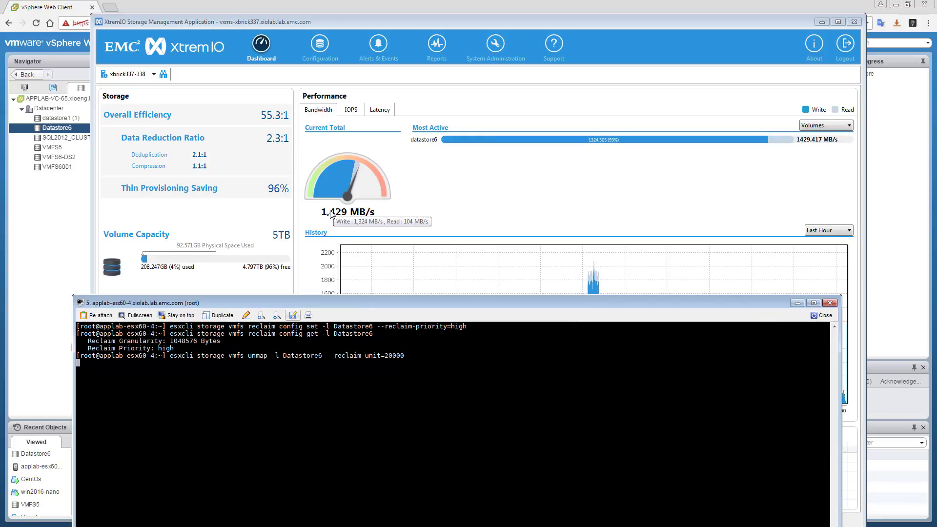
{"action": "mouse_move", "coordinate": [463, 140]}
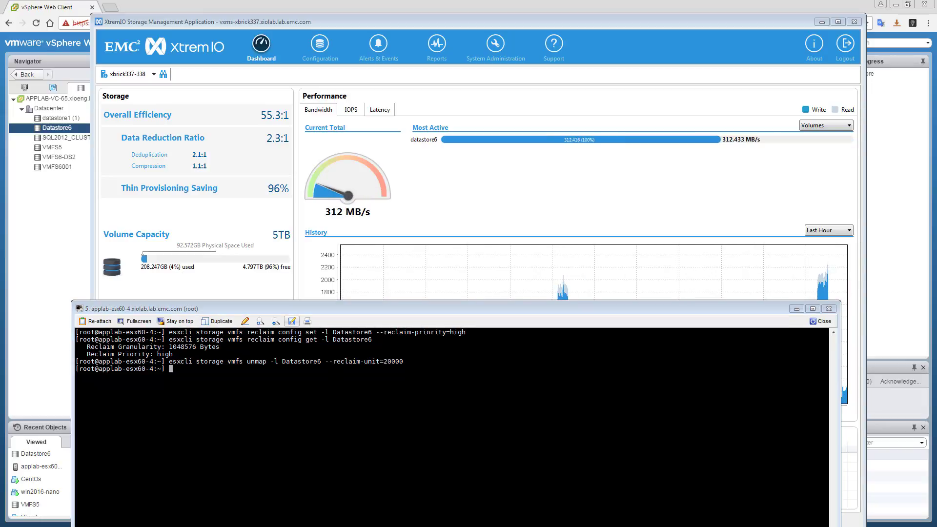
Return to vSphere Web Client, filter the ESXi host's advanced system settings for vmfs3, and check the VMFS3.EnableBlockDelete value
{"action": "left_click", "coordinate": [888, 171]}
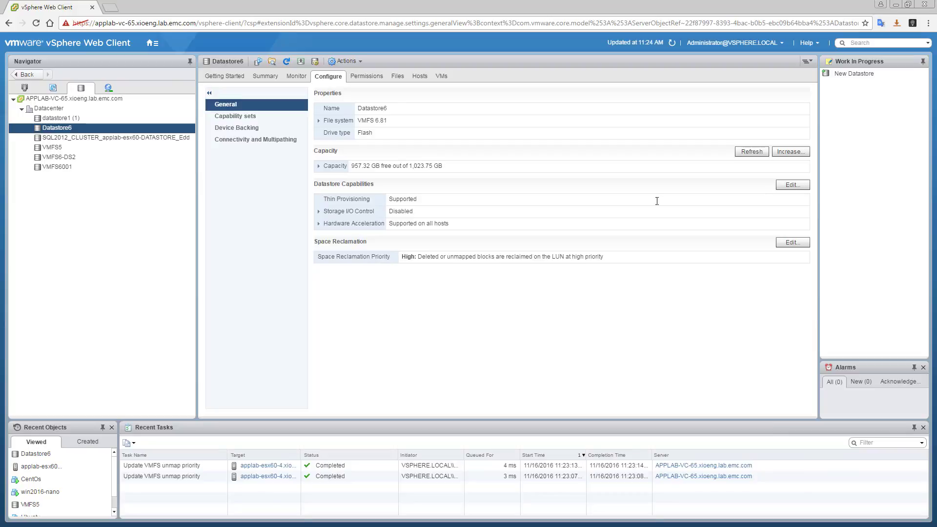
{"action": "left_click", "coordinate": [25, 88]}
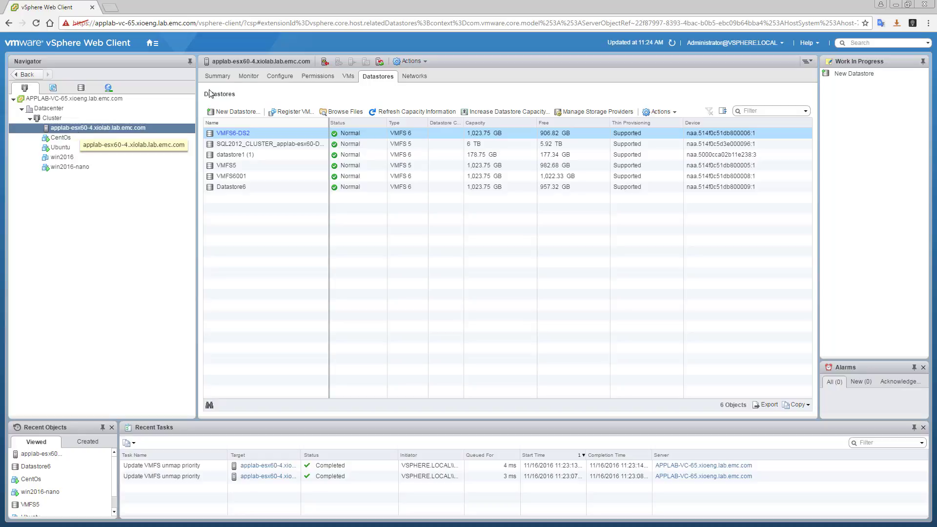
{"action": "left_click", "coordinate": [282, 76]}
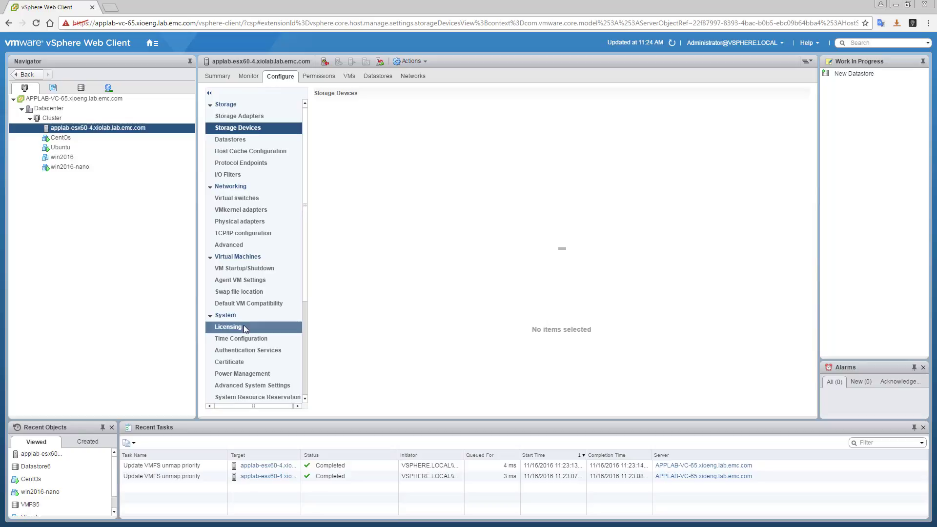
{"action": "scroll", "coordinate": [244, 328], "scroll_direction": "down", "scroll_amount": 4}
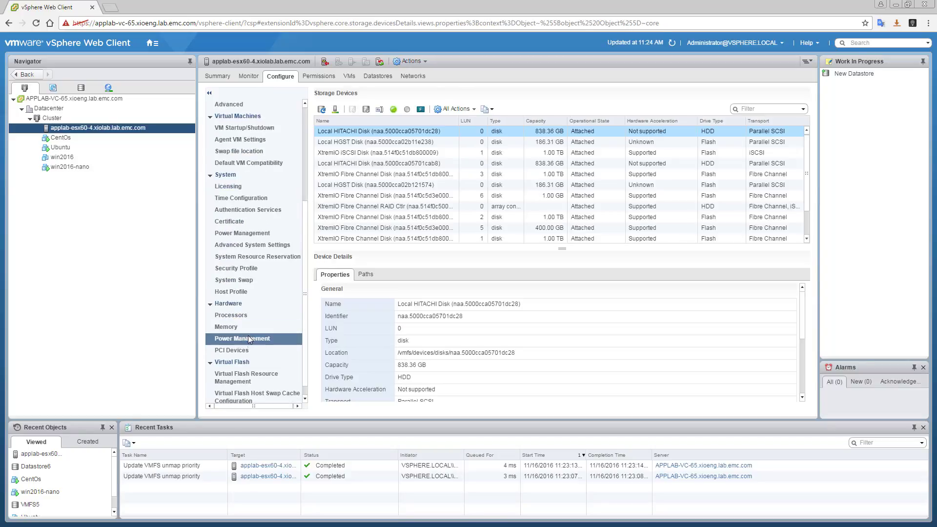
{"action": "left_click", "coordinate": [253, 247]}
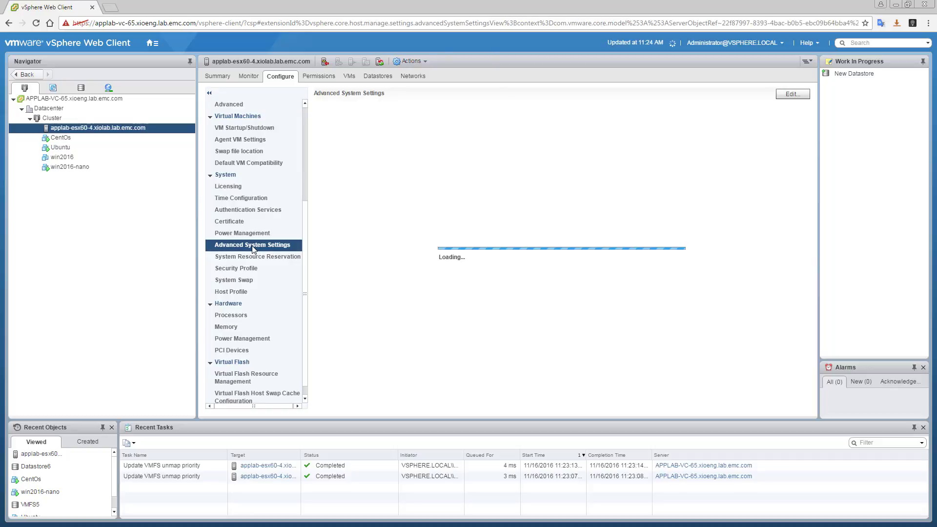
{"action": "left_click", "coordinate": [793, 95]}
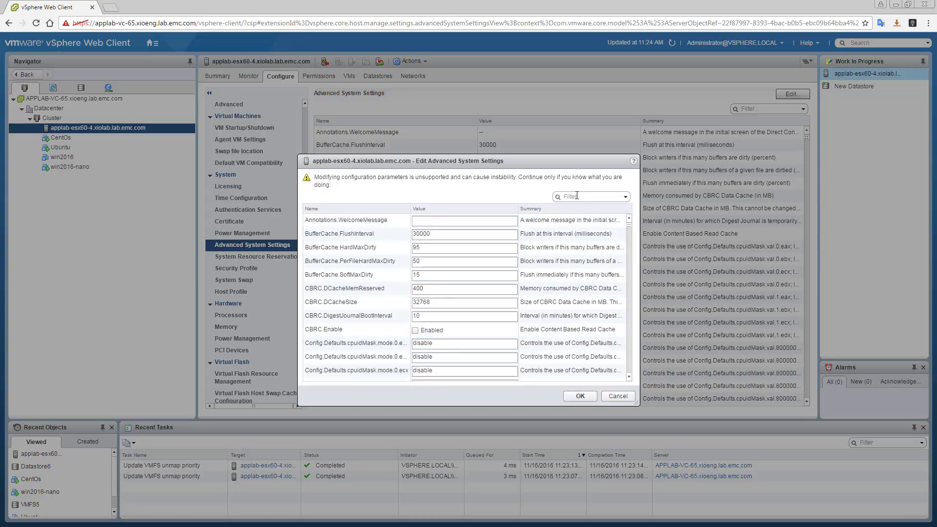
{"action": "type", "text": "vmfs3"}
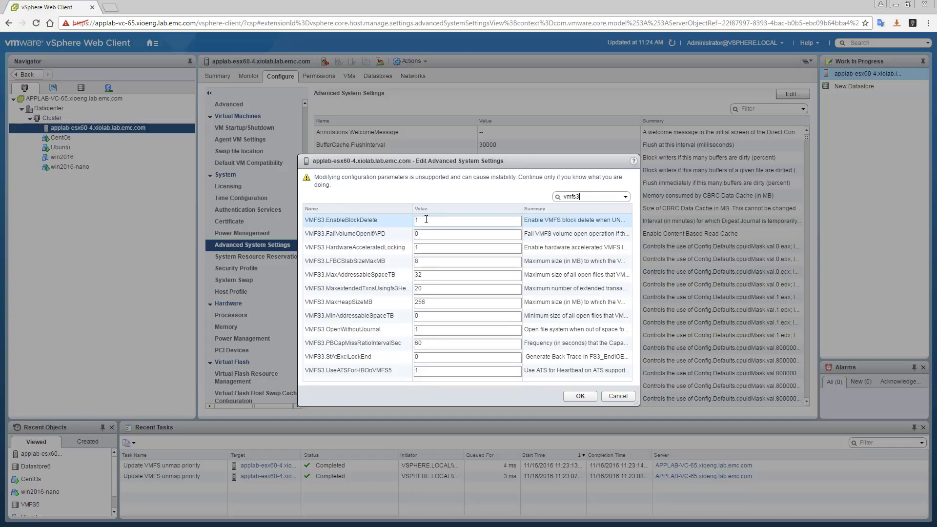
{"action": "mouse_move", "coordinate": [420, 220]}
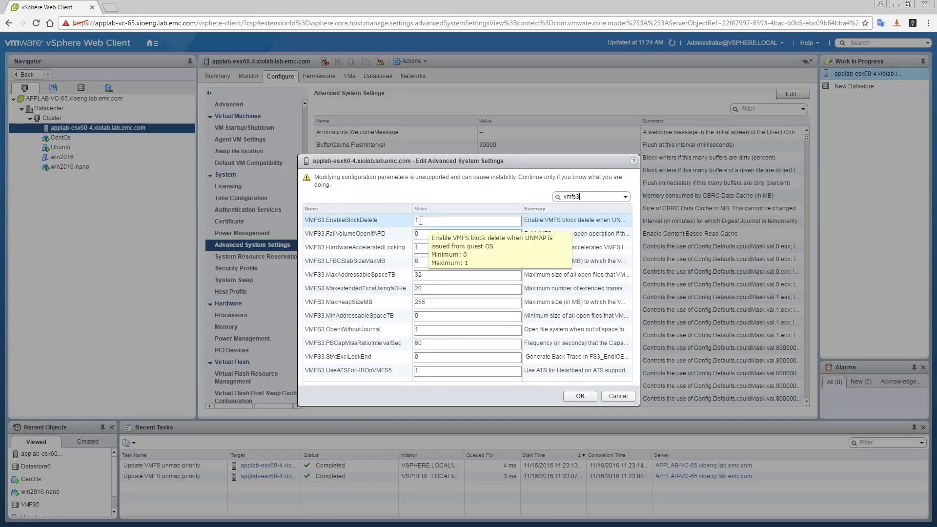
{"action": "left_click", "coordinate": [572, 396]}
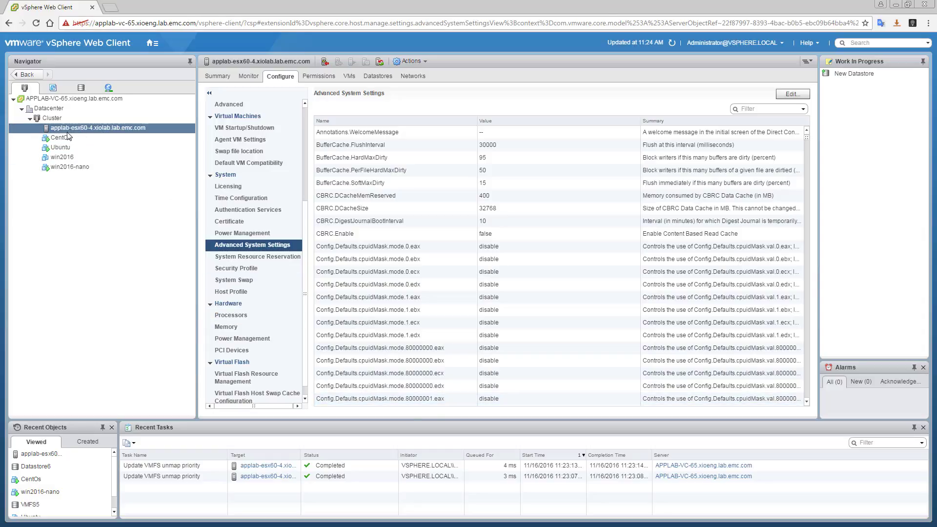
Check the CentOs virtual machine's compatibility version and the provisioning type of its Hard disk 2
{"action": "left_click", "coordinate": [62, 139]}
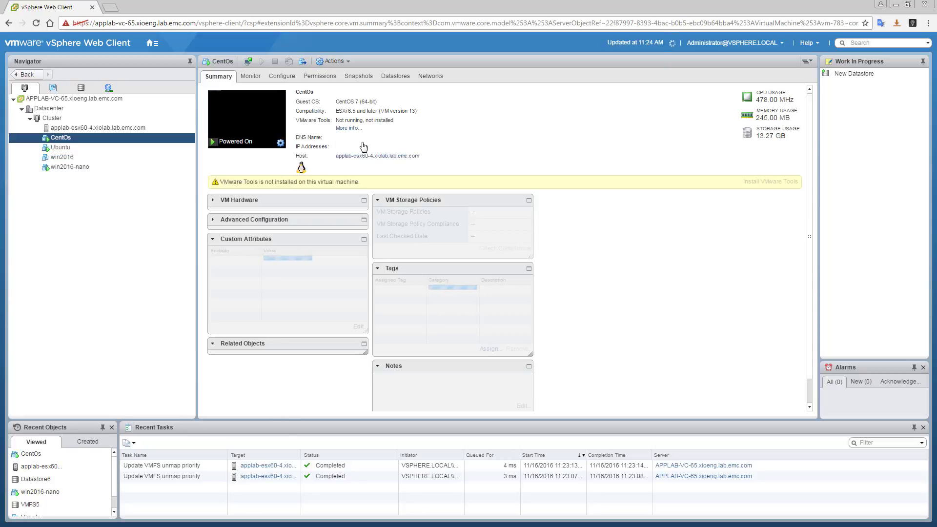
{"action": "left_click_drag", "start_coordinate": [416, 111], "coordinate": [378, 110]}
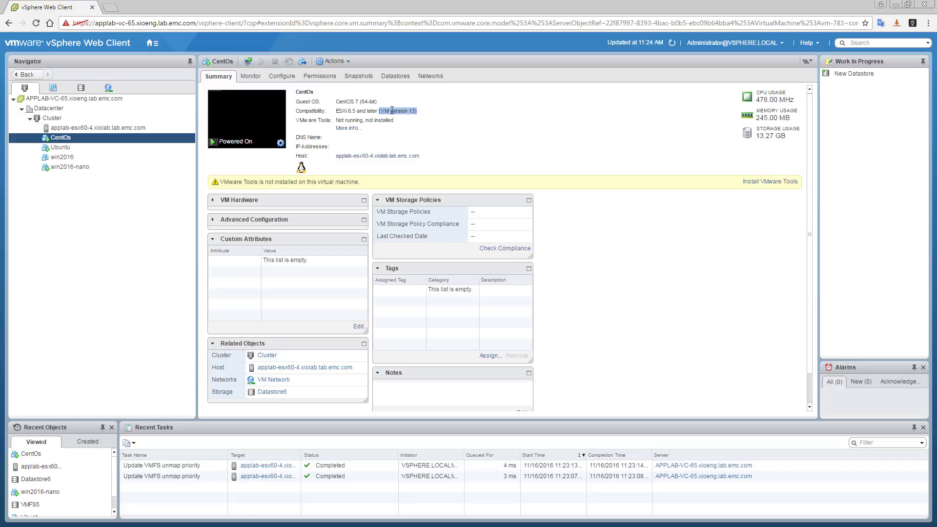
{"action": "right_click", "coordinate": [66, 140]}
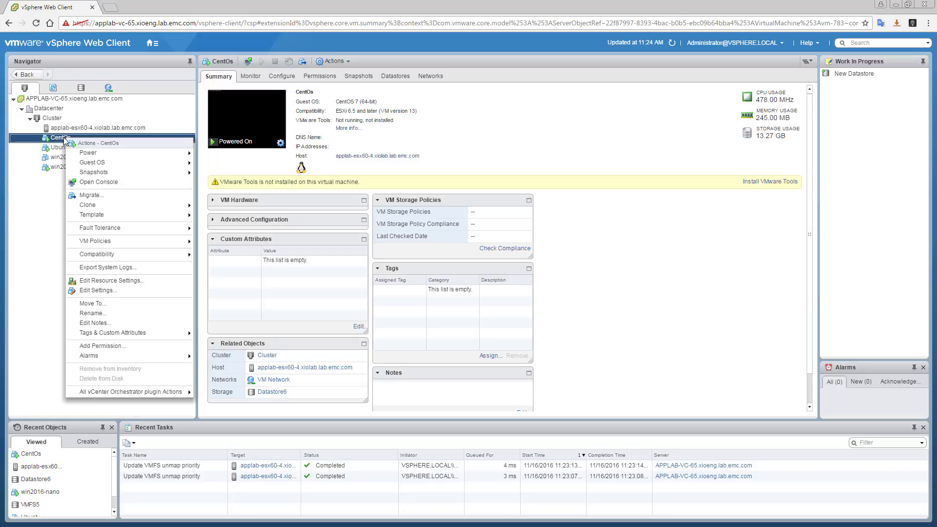
{"action": "left_click", "coordinate": [99, 291]}
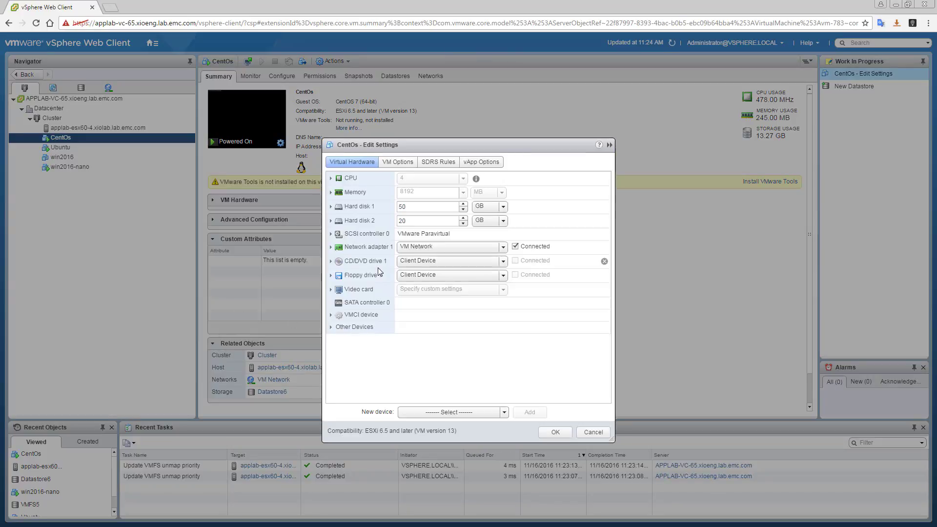
{"action": "left_click", "coordinate": [331, 222]}
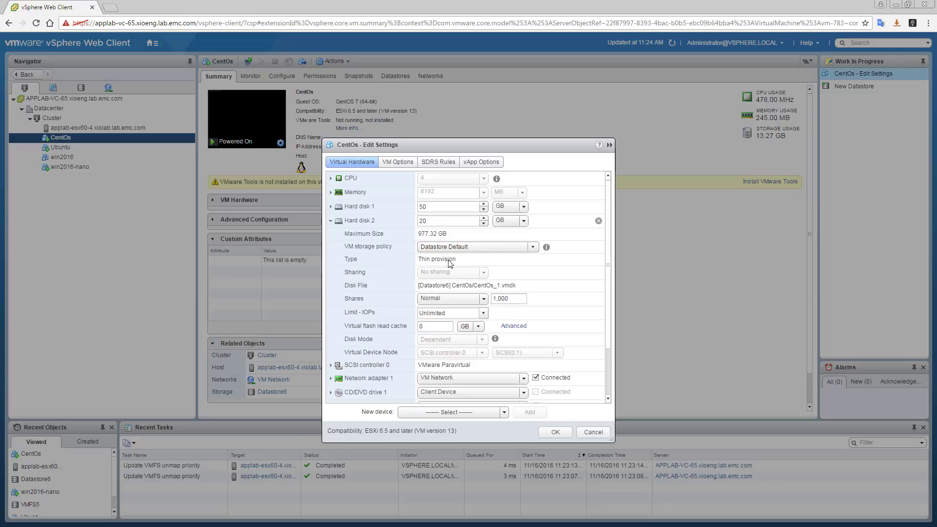
{"action": "left_click", "coordinate": [555, 432]}
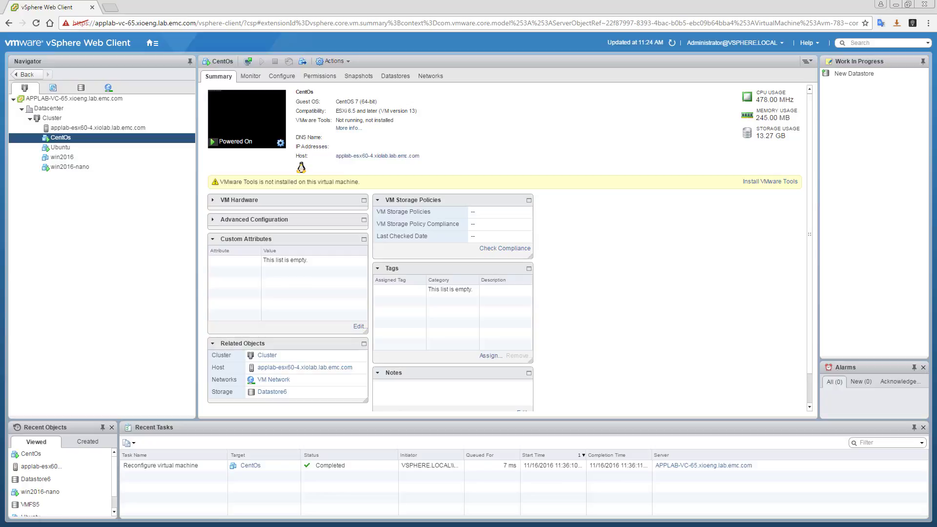
Switch to the CentOs guest terminal, run "df -h", and highlight the /dev/sdb entry mounted on /mnt/unmaptest
{"action": "left_click_drag", "start_coordinate": [936, 78], "coordinate": [467, 32]}
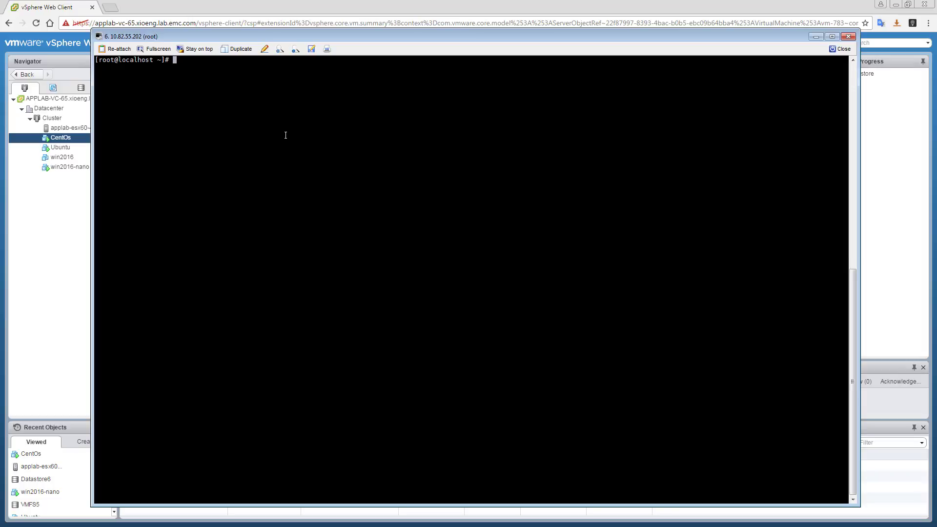
{"action": "type", "text": "df -h"}
{"action": "key", "text": "Return"}
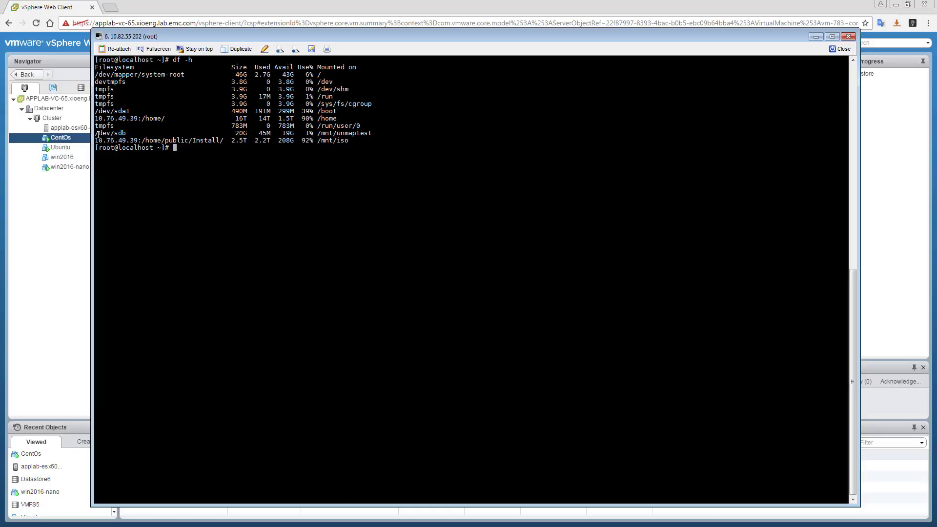
{"action": "left_click_drag", "start_coordinate": [96, 134], "coordinate": [369, 133]}
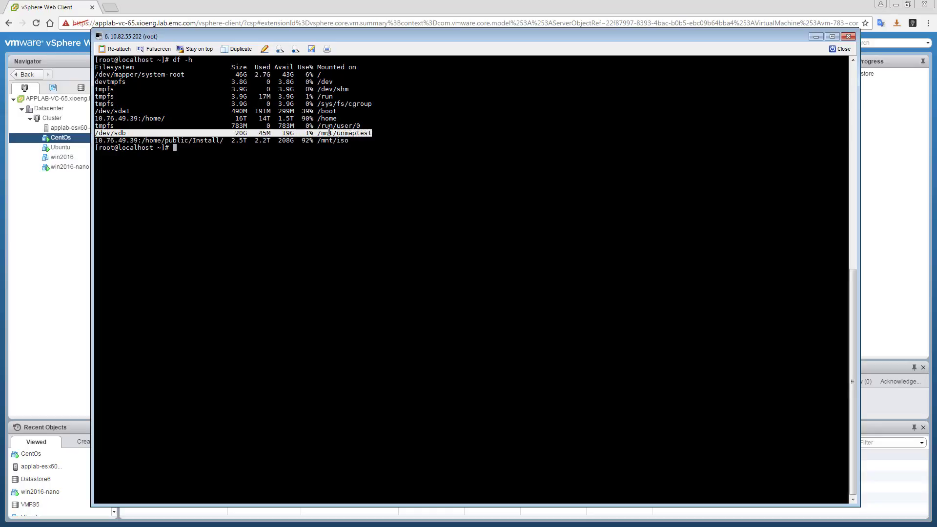
{"action": "left_click", "coordinate": [229, 168]}
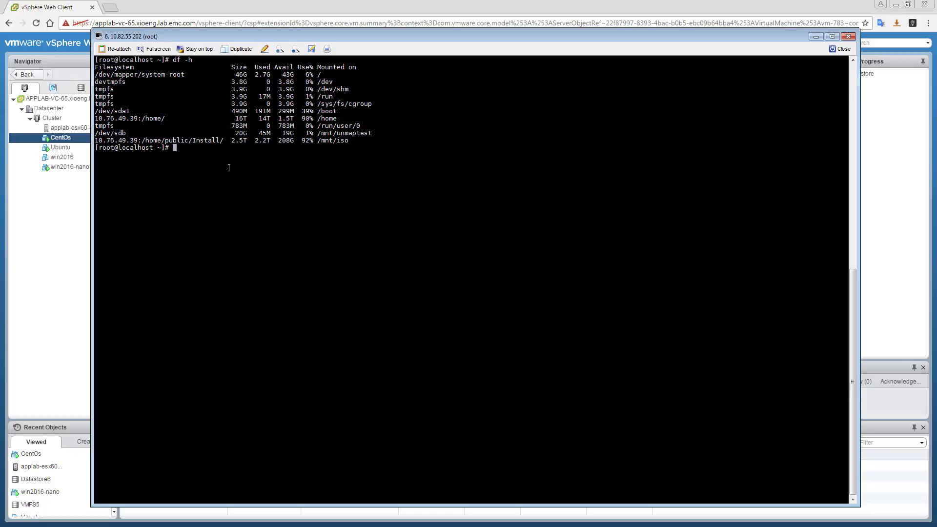
Run "sg_vpd /dev/sdb -p lbpv" and highlight the line showing whether the unmap command is supported
{"action": "type", "text": "sg_vpd /dev/sdb -p lbpv"}
{"action": "key", "text": "Return"}
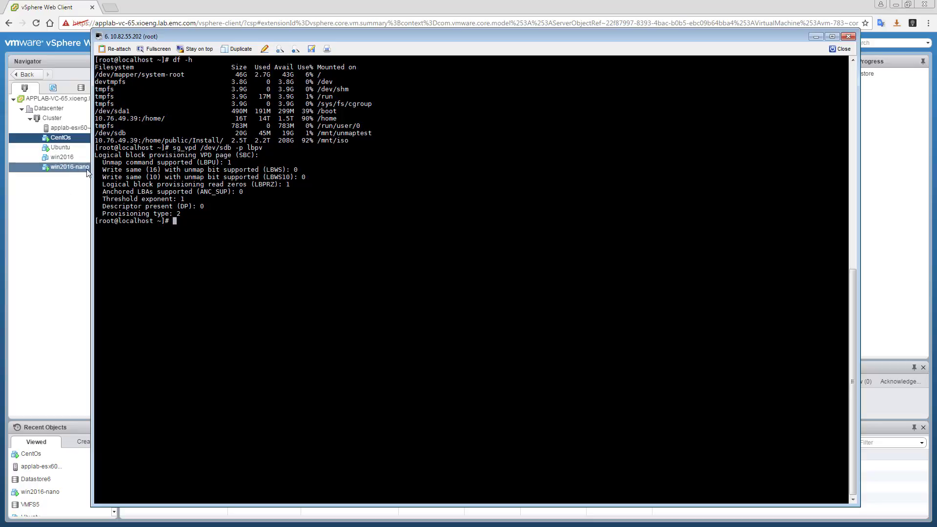
{"action": "left_click_drag", "start_coordinate": [103, 162], "coordinate": [230, 163]}
{"action": "left_click", "coordinate": [235, 227]}
Run "sg_inq /dev/sdb -d" and highlight the disk's SPC version in the inquiry output
{"action": "type", "text": "sg_inq /dev/sdb -d"}
{"action": "key", "text": "Return"}
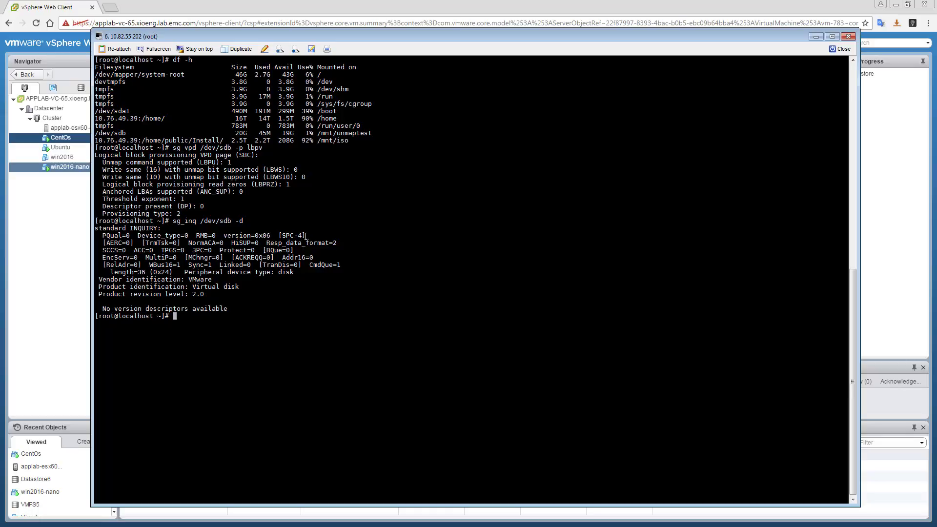
{"action": "left_click_drag", "start_coordinate": [306, 236], "coordinate": [281, 235]}
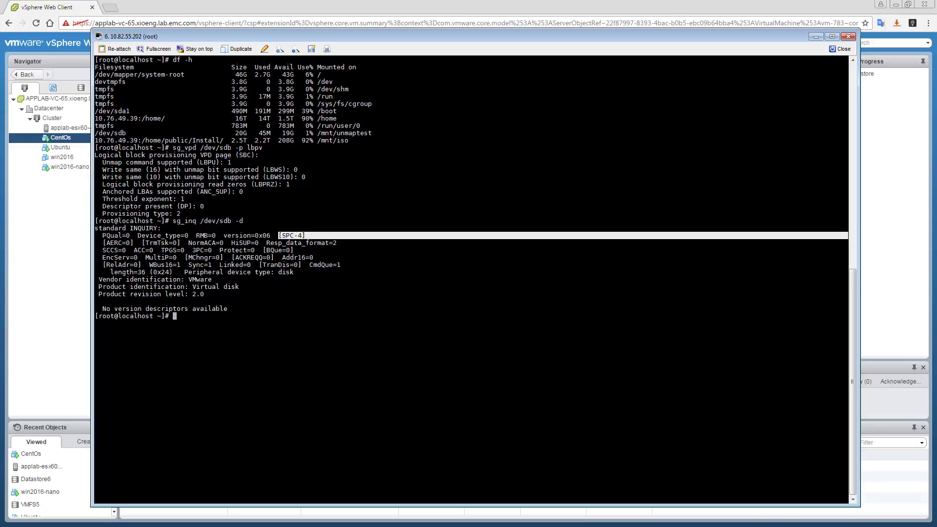
{"action": "left_click", "coordinate": [272, 328]}
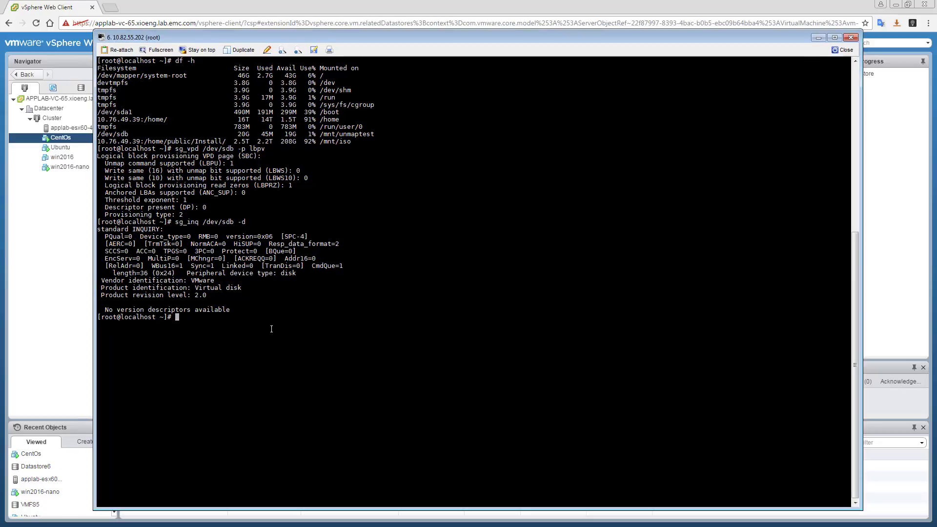
Write "mount /dev/sdb /mnt/unmaptest/ -o discard" at the prompt without running it, and highlight the discard option
{"action": "type", "text": "mount /dev/sdb /mnt/un"}
{"action": "key", "text": "Tab"}
{"action": "type", "text": "-o discard"}
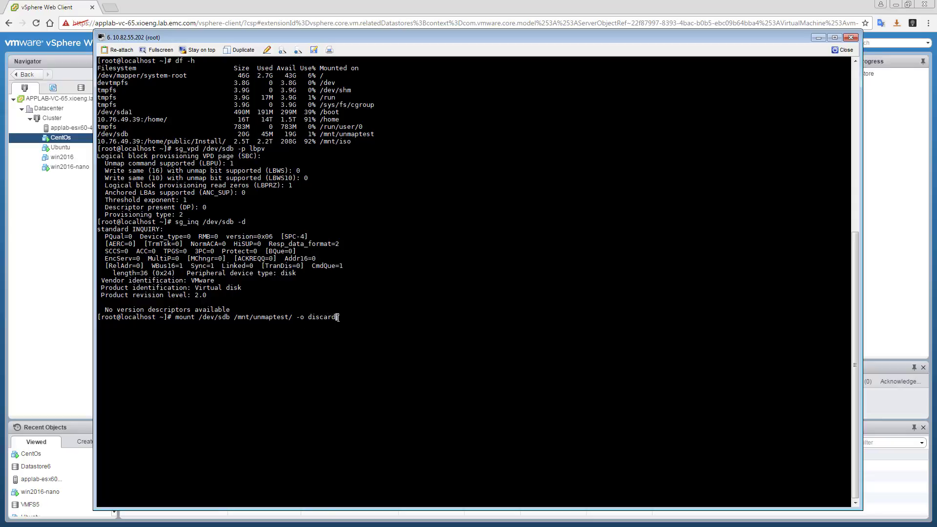
{"action": "left_click_drag", "start_coordinate": [338, 317], "coordinate": [292, 317]}
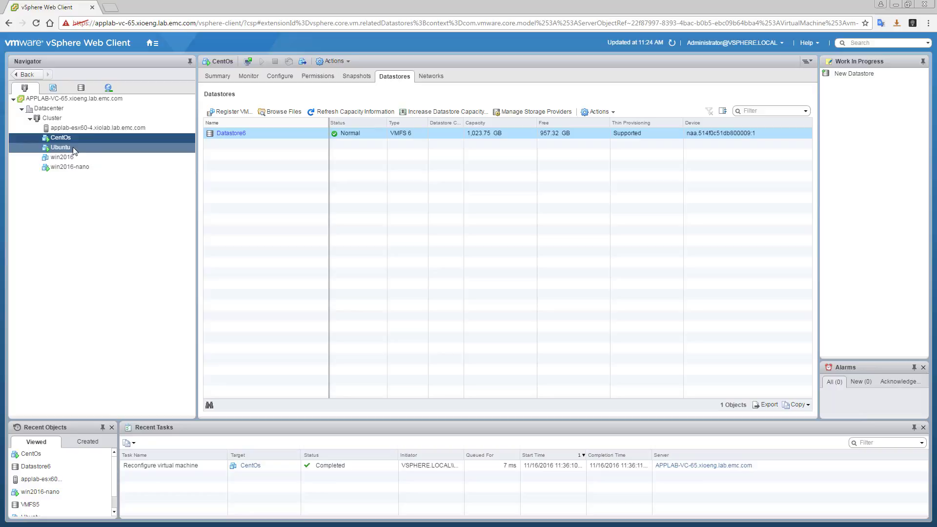
In vSphere Web Client, browse Datastore6's files to the CentOs folder and check the size of CentOs_1.vmdk
{"action": "left_click", "coordinate": [228, 133]}
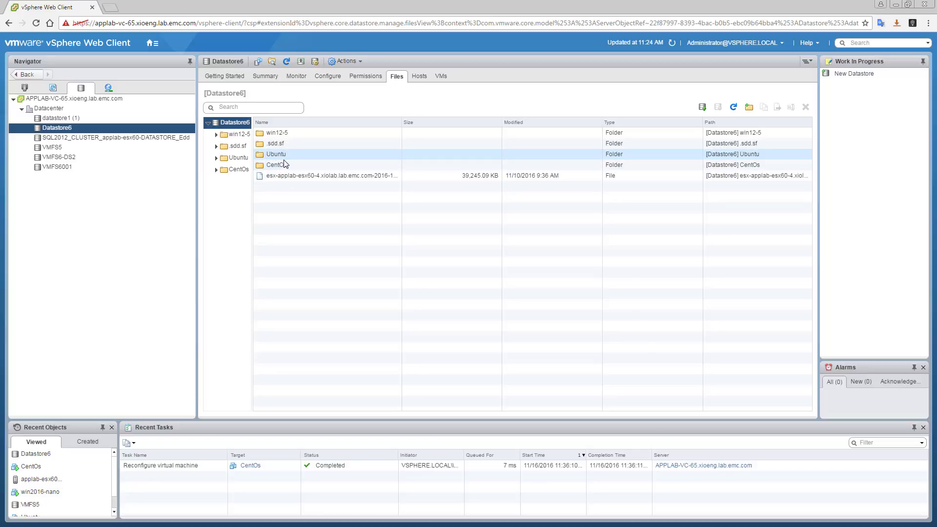
{"action": "double_click", "coordinate": [278, 166]}
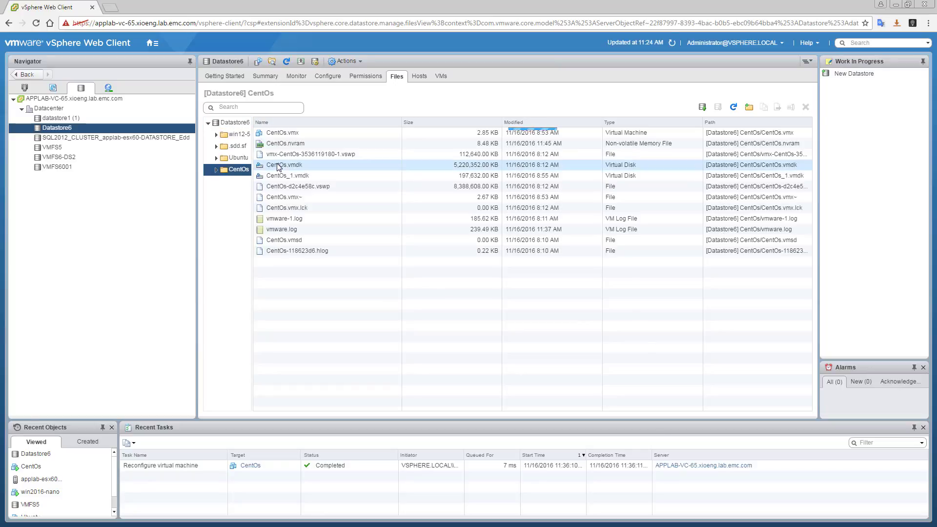
{"action": "left_click", "coordinate": [517, 175]}
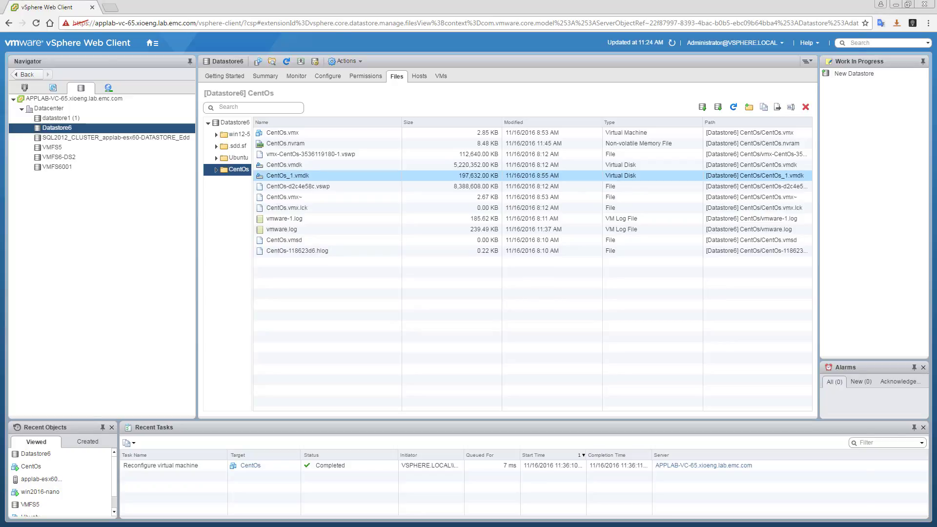
In the CentOs terminal, copy /mnt/iso/VMWare/VMware-VCSA-all-6.5.0-4602587.iso to /mnt/unmaptest/
{"action": "key", "text": "alt+Tab"}
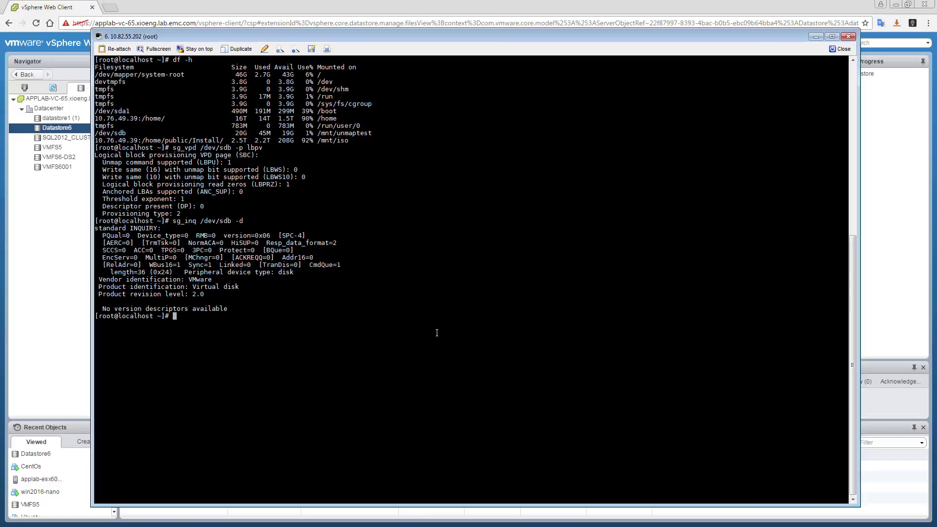
{"action": "type", "text": "cp /mnt/iso/VM"}
{"action": "key", "text": "Tab"}
{"action": "type", "text": "VM"}
{"action": "key", "text": "Tab"}
{"action": "type", "text": "-VC"}
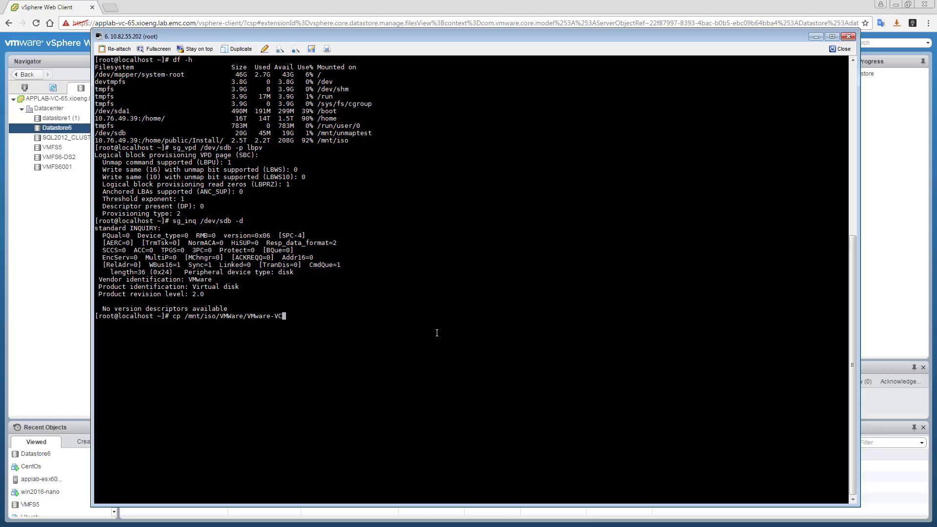
{"action": "type", "text": "S"}
{"action": "key", "text": "Tab"}
{"action": "type", "text": "/mnt/un"}
{"action": "key", "text": "Tab"}
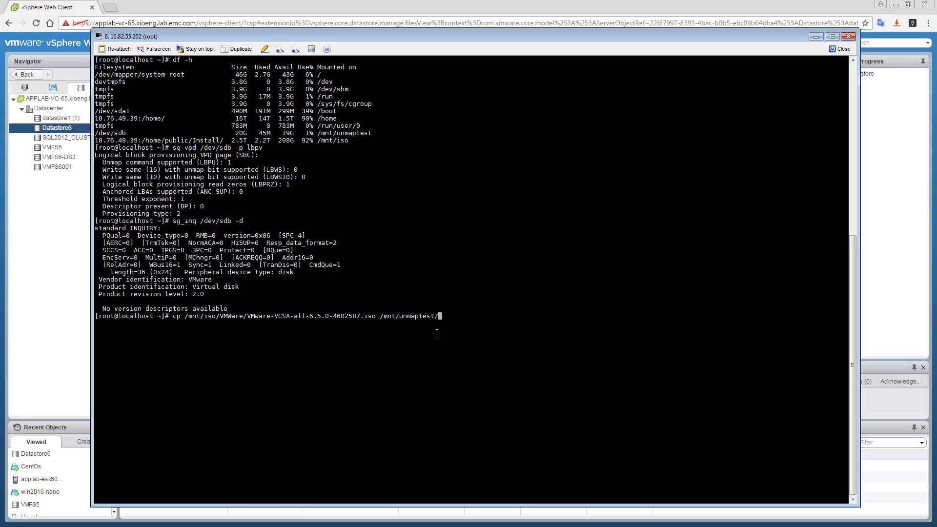
{"action": "key", "text": "Return"}
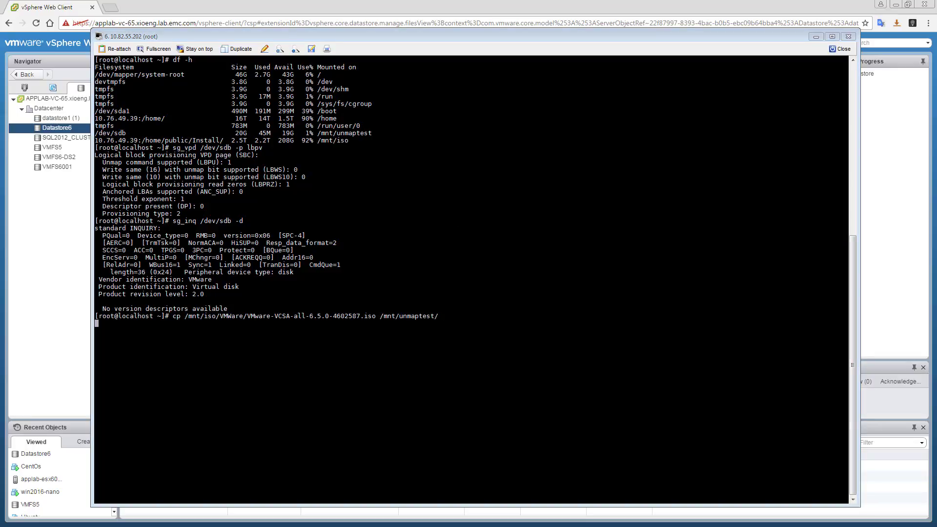
Switch to the XtremIO dashboard and watch the used physical capacity while the ISO copies
{"action": "key", "text": "alt+Tab"}
{"action": "left_click_drag", "start_coordinate": [386, 22], "coordinate": [547, 61]}
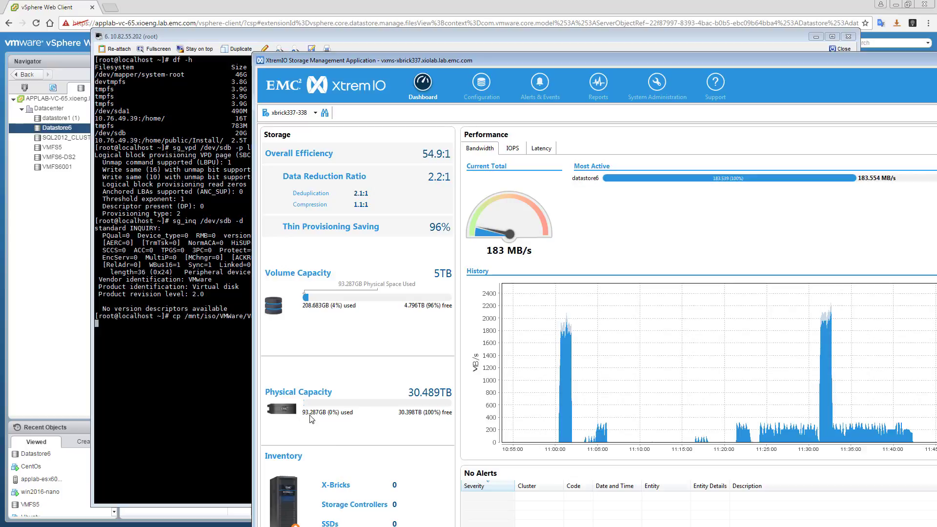
{"action": "mouse_move", "coordinate": [305, 415]}
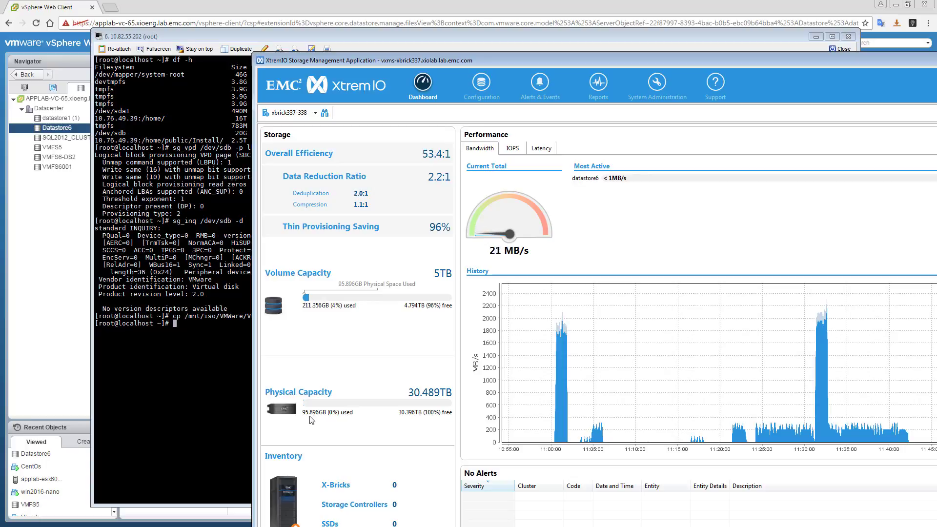
Return to vSphere Web Client, refresh the CentOs folder listing, and check the size of CentOs_1.vmdk after the copy
{"action": "left_click", "coordinate": [41, 225]}
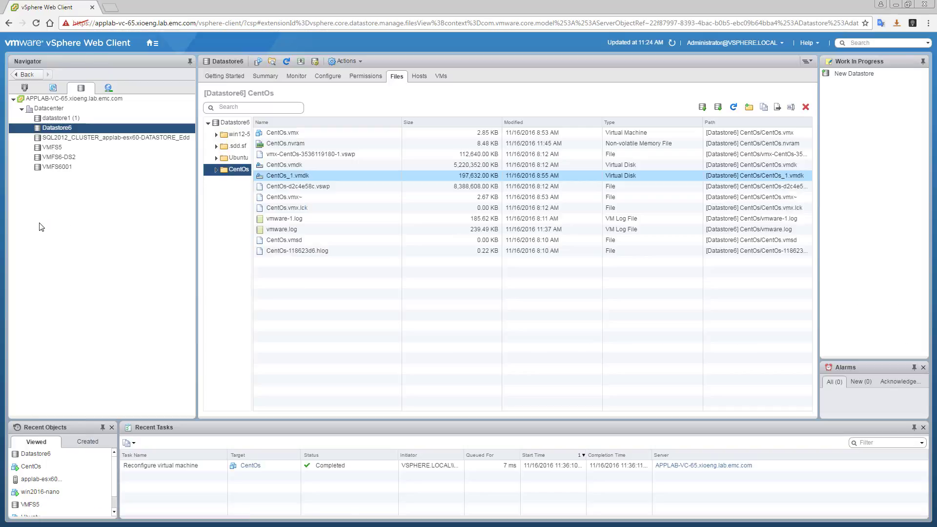
{"action": "left_click", "coordinate": [478, 179]}
{"action": "left_click", "coordinate": [733, 107]}
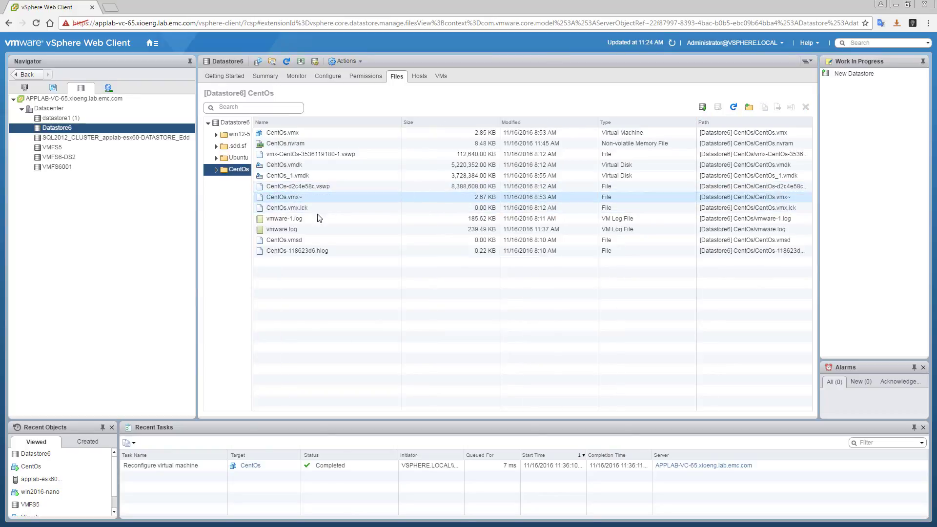
{"action": "left_click", "coordinate": [460, 179]}
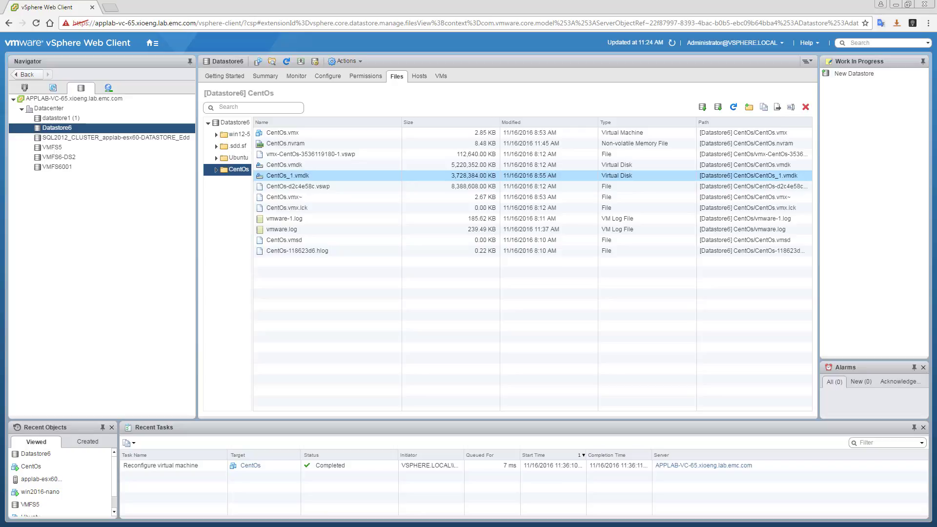
In the CentOs terminal, force-delete /mnt/unmaptest/VMware-VCSA-all-6.5.0-4602587.iso
{"action": "key", "text": "alt+Tab"}
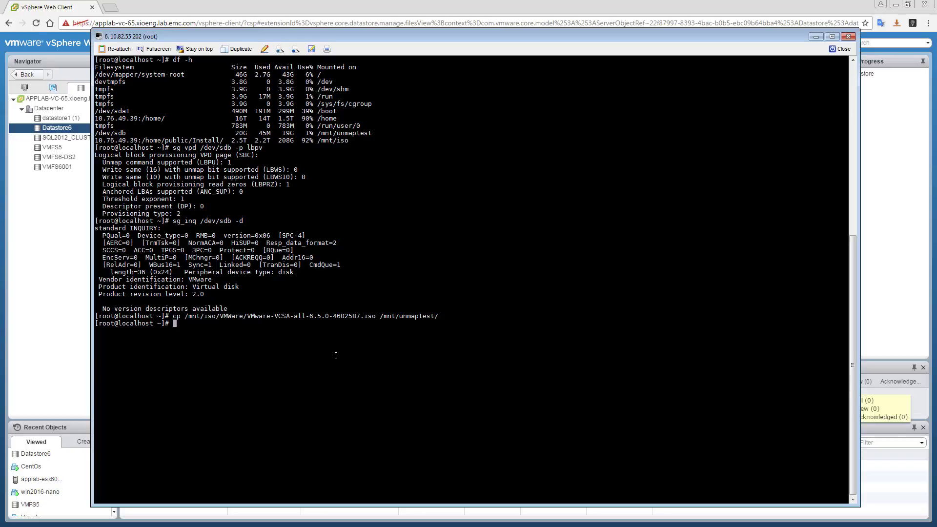
{"action": "type", "text": "rm -f /mnt/unm"}
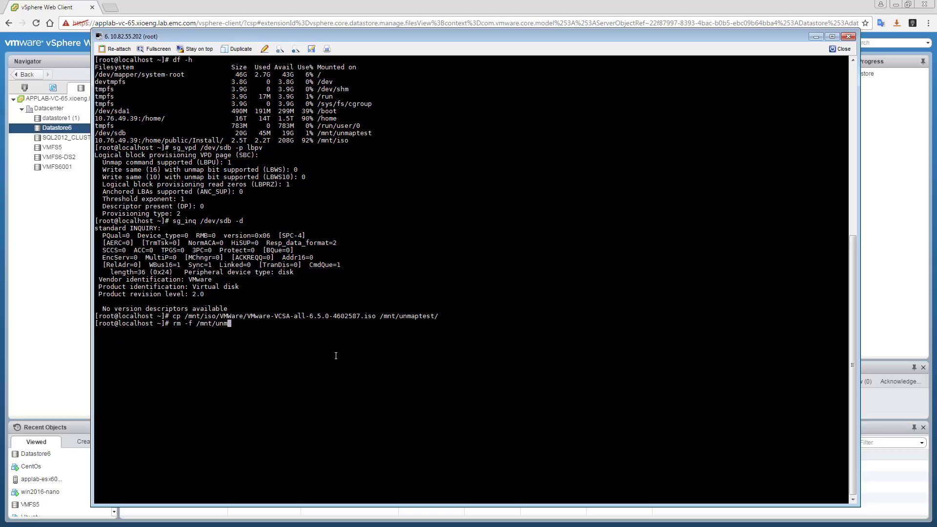
{"action": "key", "text": "Tab"}
{"action": "type", "text": "VM"}
{"action": "key", "text": "Tab"}
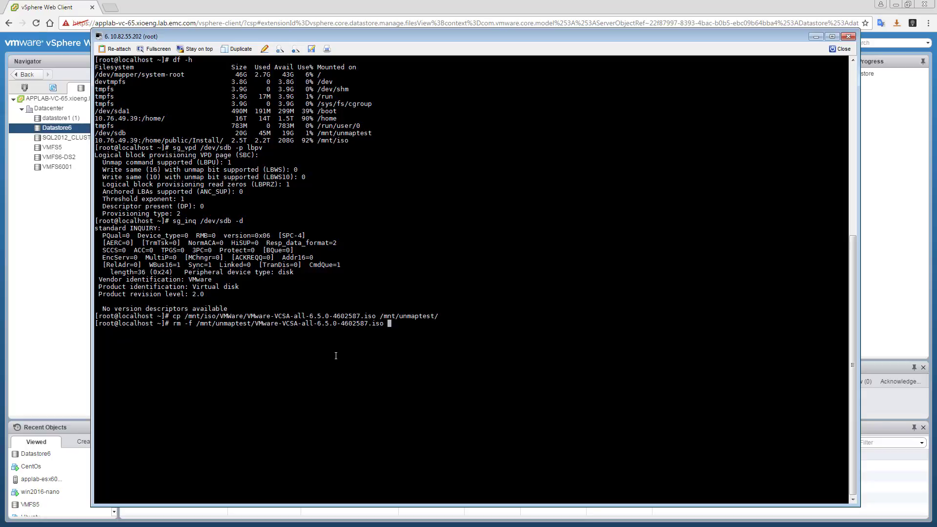
{"action": "key", "text": "Return"}
Check the used physical capacity on the XtremIO dashboard, and refresh vSphere's CentOs folder to check CentOs_1.vmdk's size after the deletion
{"action": "left_click_drag", "start_coordinate": [530, 1], "coordinate": [438, 27]}
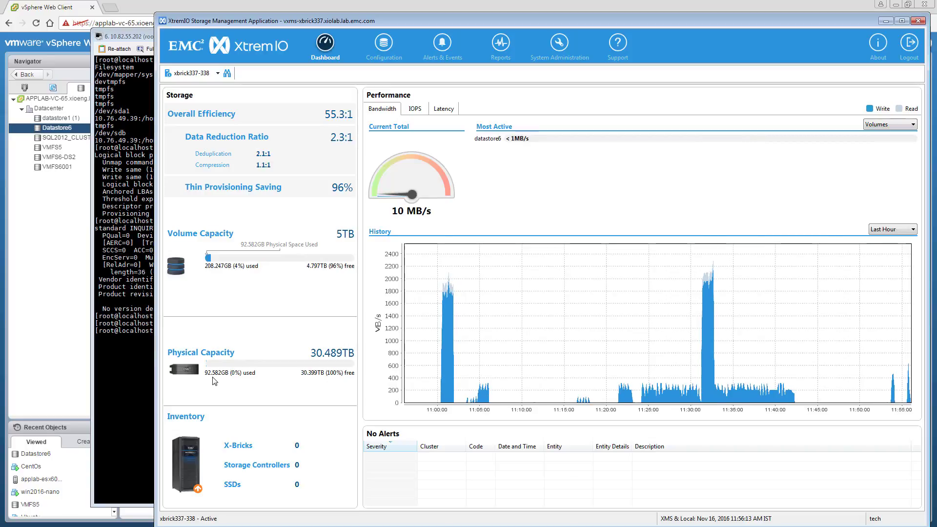
{"action": "left_click", "coordinate": [33, 250]}
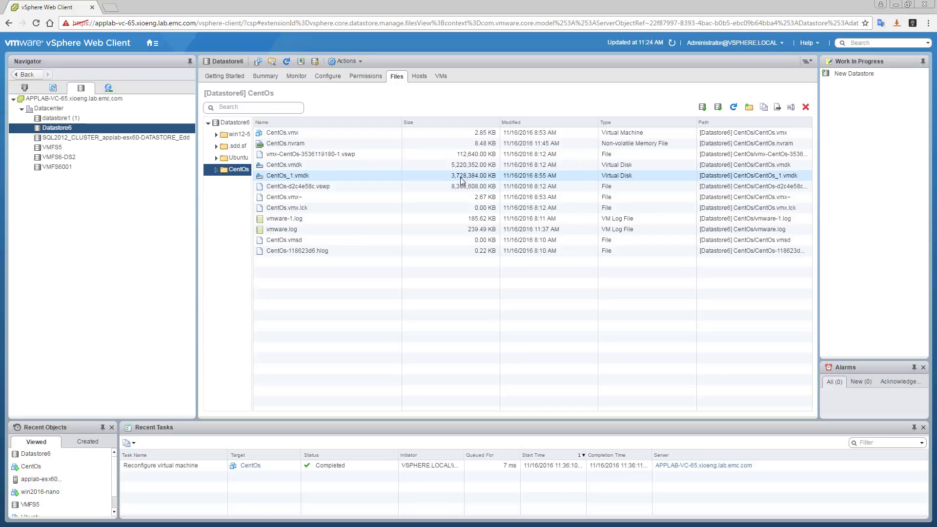
{"action": "left_click", "coordinate": [732, 107]}
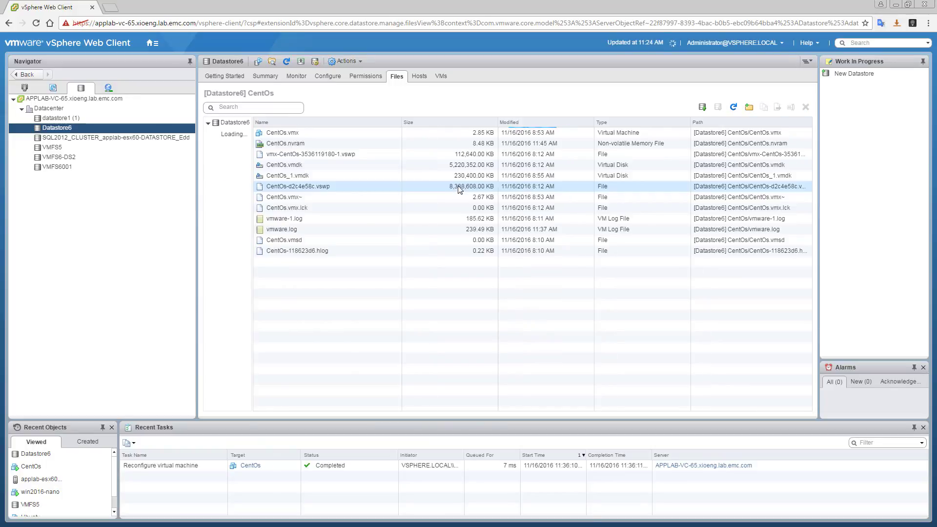
{"action": "left_click", "coordinate": [456, 178]}
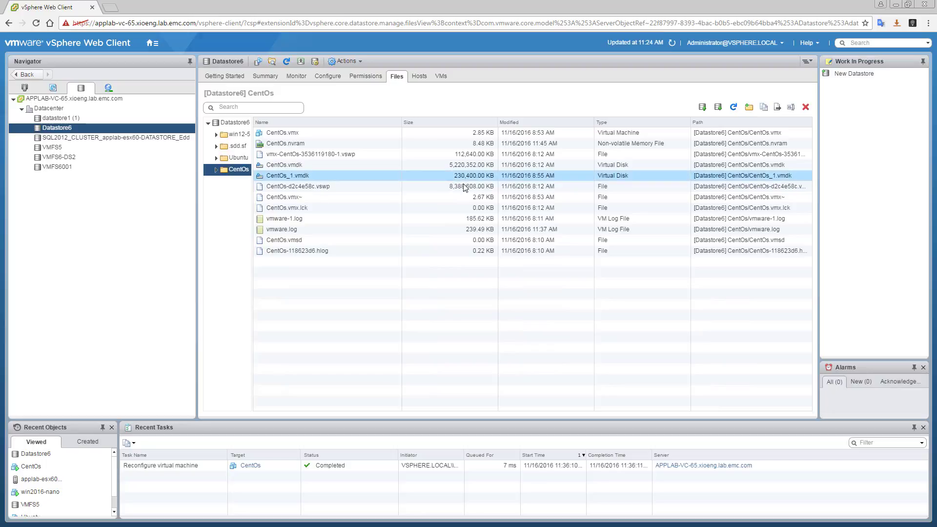